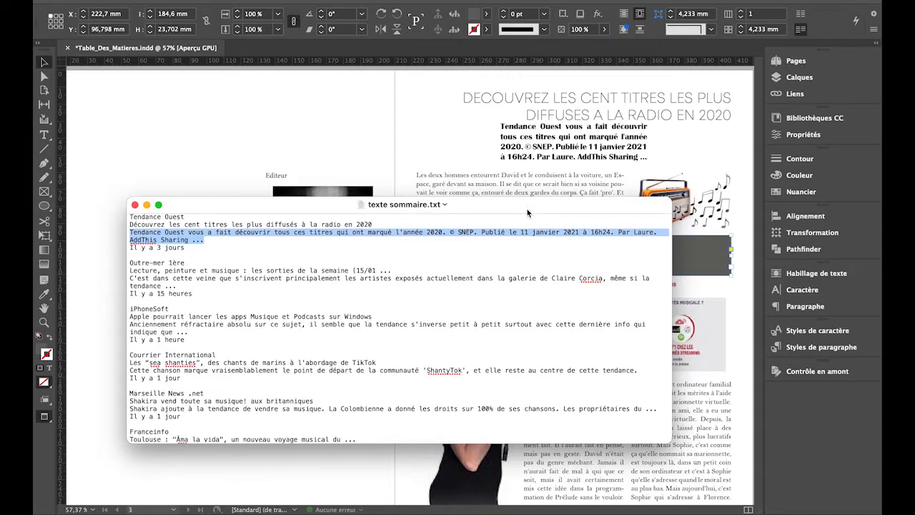
Step: Compare the radio article's title and intro text frames with the source text in texte sommaire.txt
{"action": "left_click", "coordinate": [460, 133]}
{"action": "left_click", "coordinate": [598, 107]}
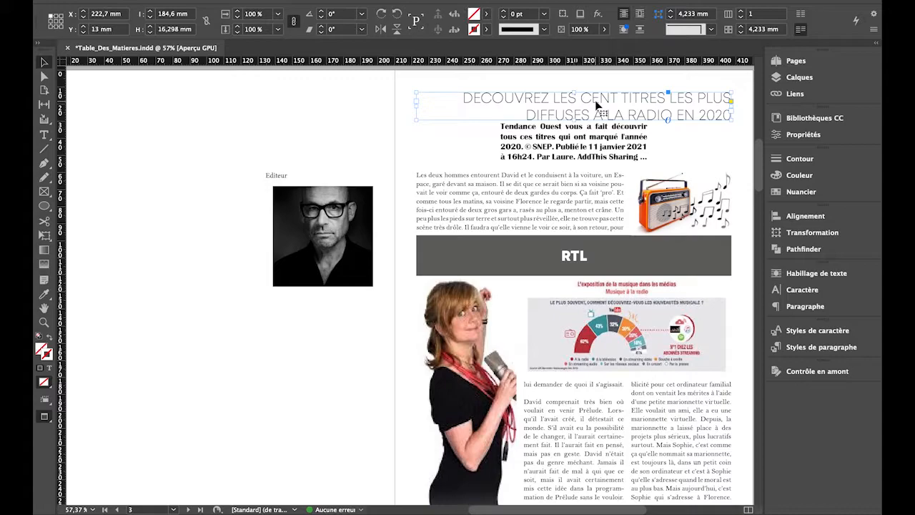
{"action": "left_click", "coordinate": [574, 148]}
{"action": "key", "text": "super+Tab"}
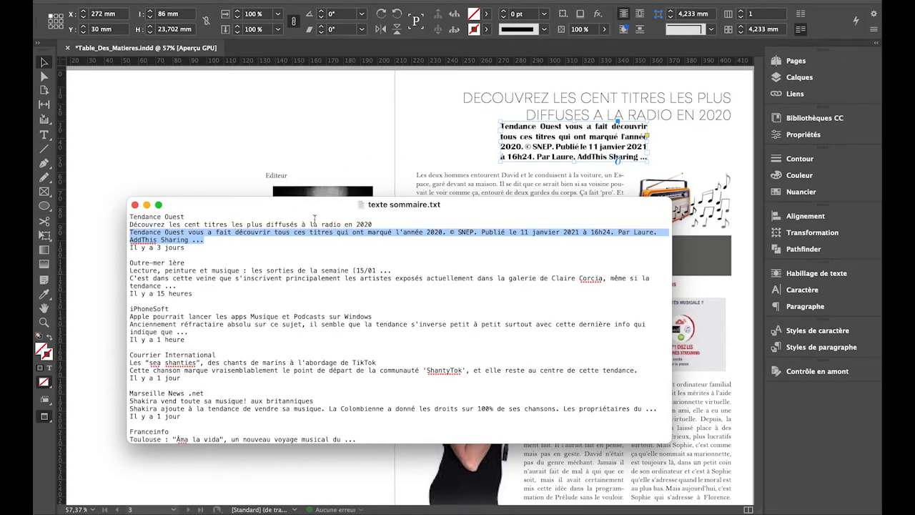
{"action": "key", "text": "super+Tab"}
{"action": "left_click", "coordinate": [518, 109]}
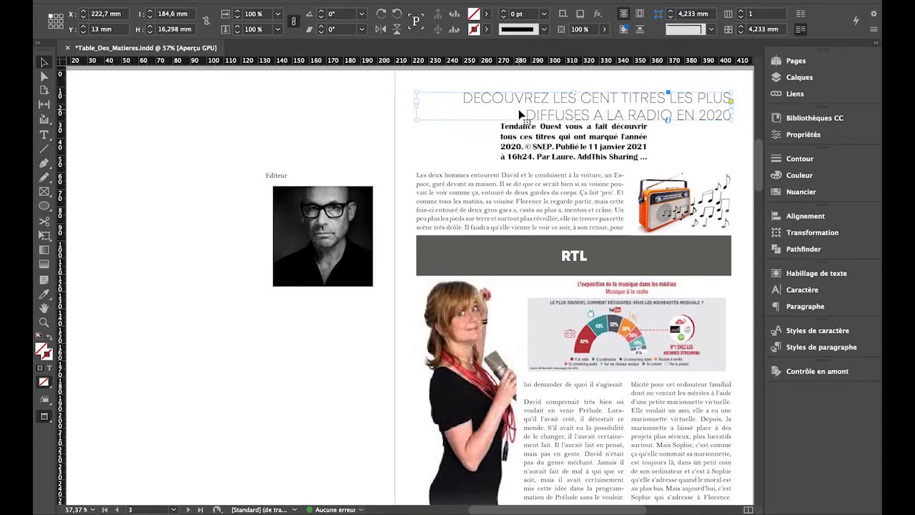
{"action": "left_click", "coordinate": [521, 145]}
{"action": "left_click", "coordinate": [520, 115]}
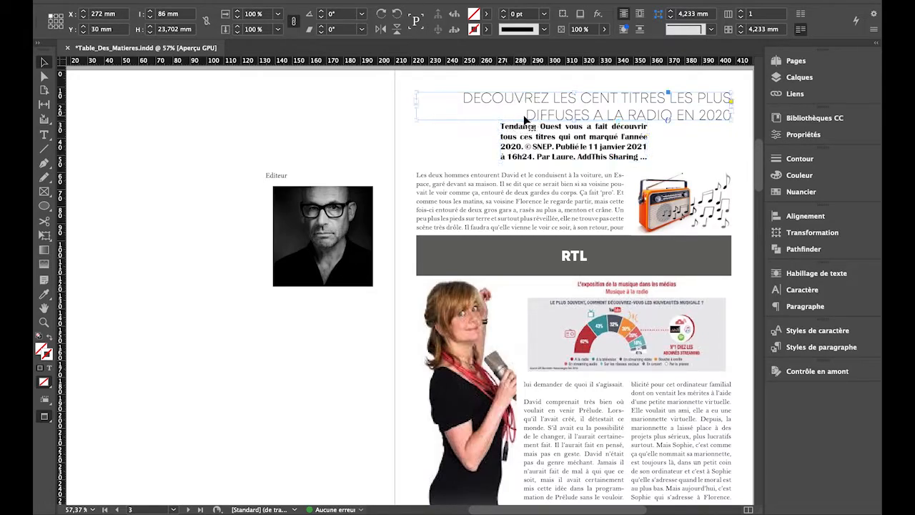
Step: Create a paragraph style from the full article title at the head of the page and name it Titre1
{"action": "double_click", "coordinate": [465, 99]}
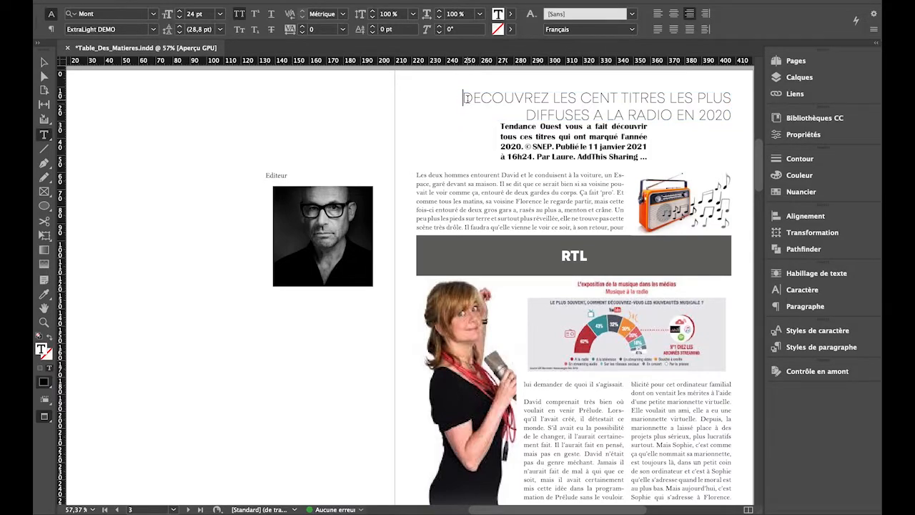
{"action": "key", "text": "super"}
{"action": "key", "text": "super+a"}
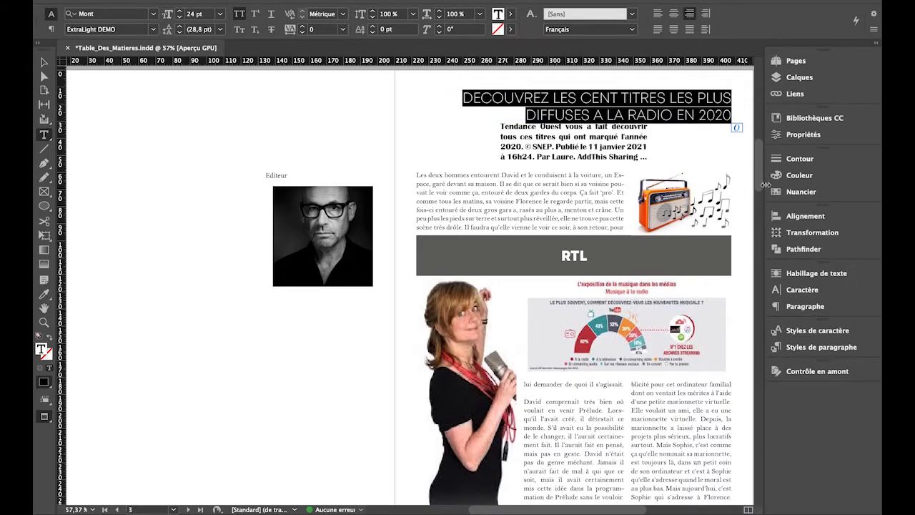
{"action": "left_click", "coordinate": [805, 348]}
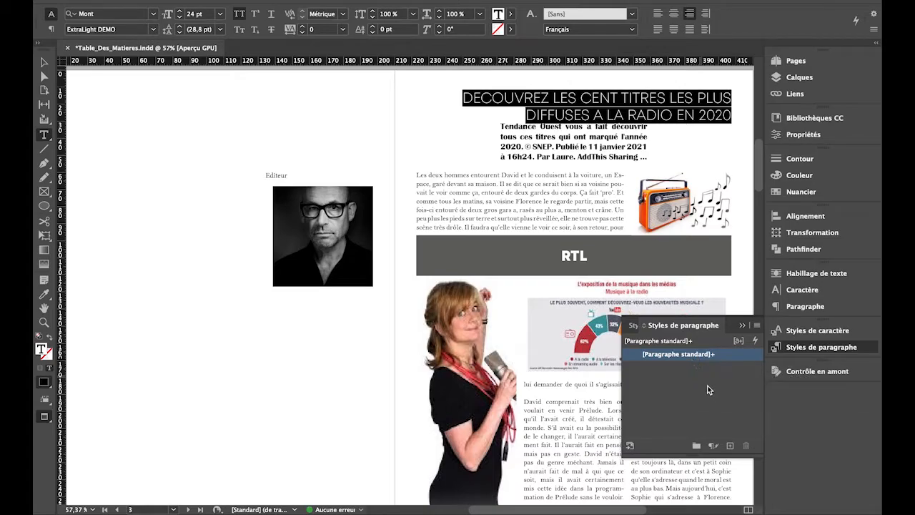
{"action": "left_click", "coordinate": [730, 446]}
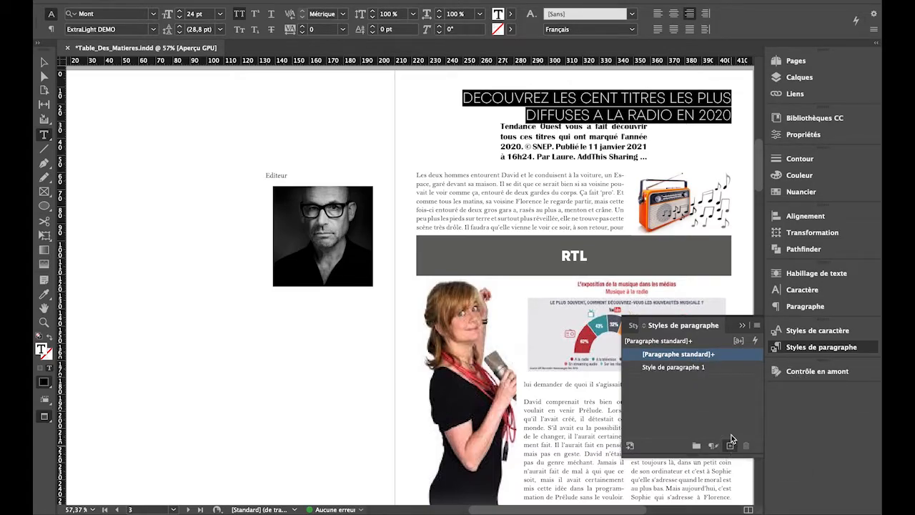
{"action": "left_click", "coordinate": [634, 371]}
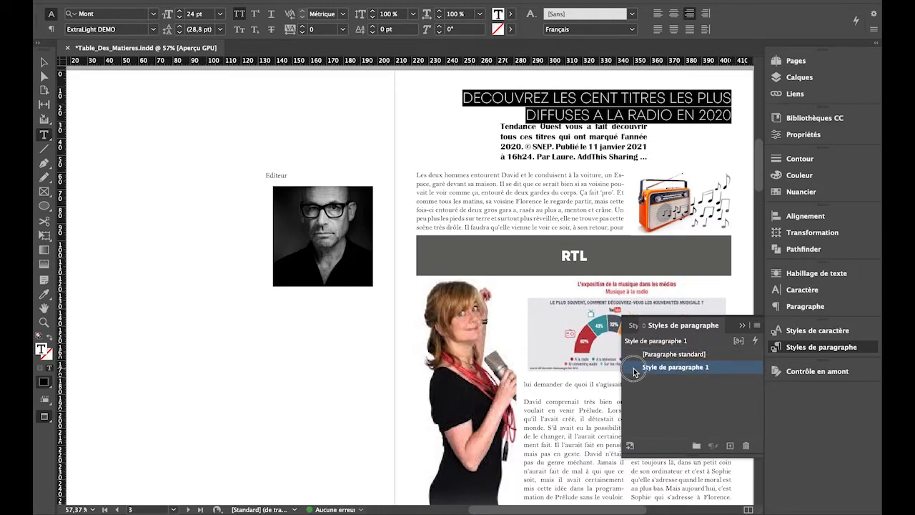
{"action": "double_click", "coordinate": [633, 368]}
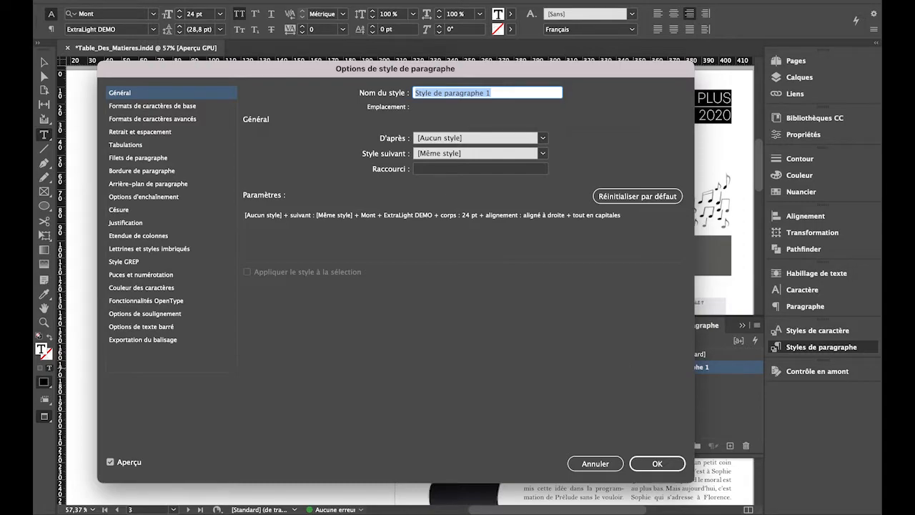
{"action": "type", "text": "Titre"}
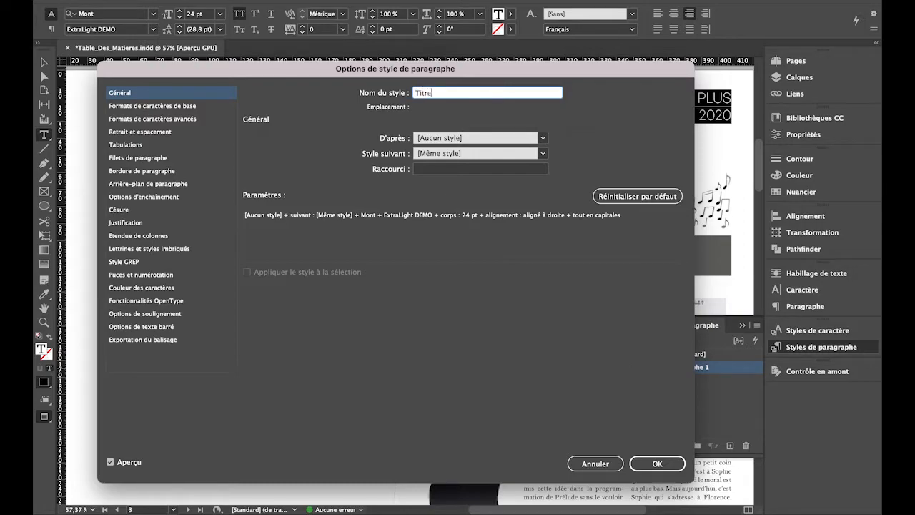
{"action": "type", "text": "1"}
Step: Review the Titre1 style's basic character, advanced character, and indent and spacing settings, and save the style
{"action": "left_click", "coordinate": [147, 106]}
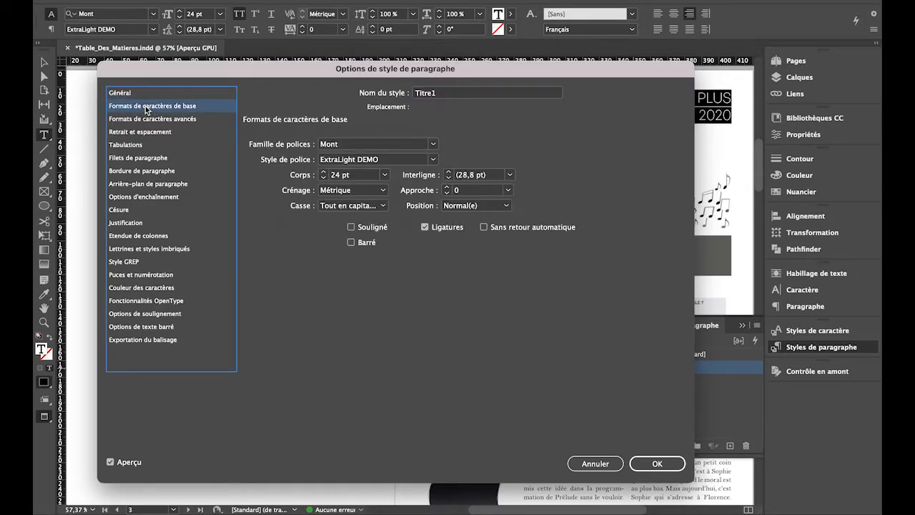
{"action": "left_click_drag", "start_coordinate": [273, 73], "coordinate": [353, 156]}
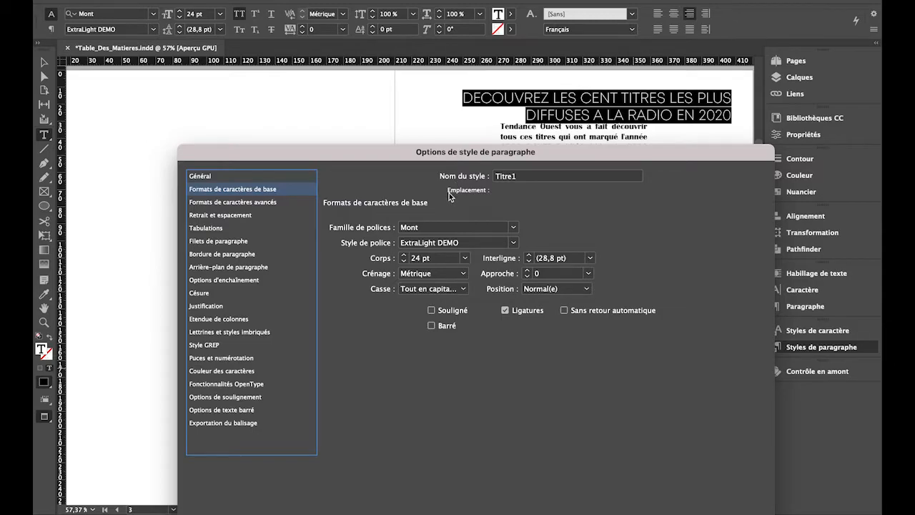
{"action": "left_click", "coordinate": [268, 202]}
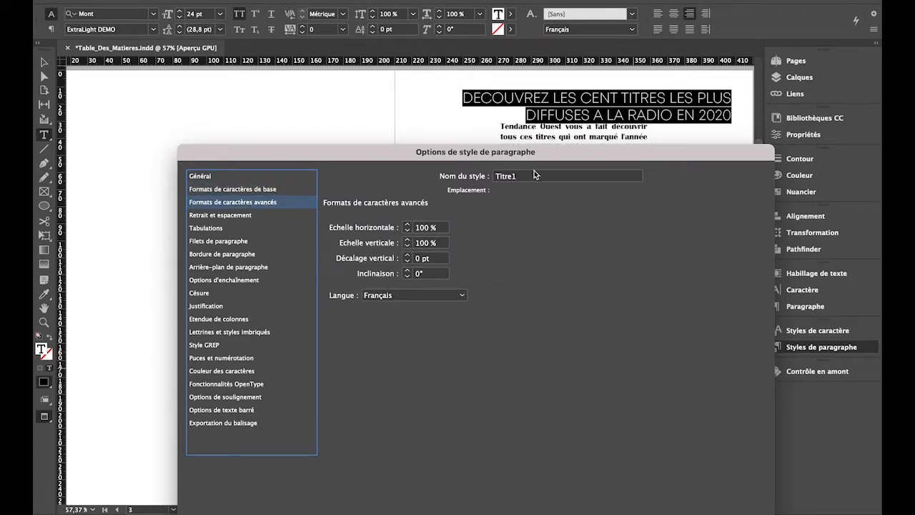
{"action": "left_click", "coordinate": [248, 216]}
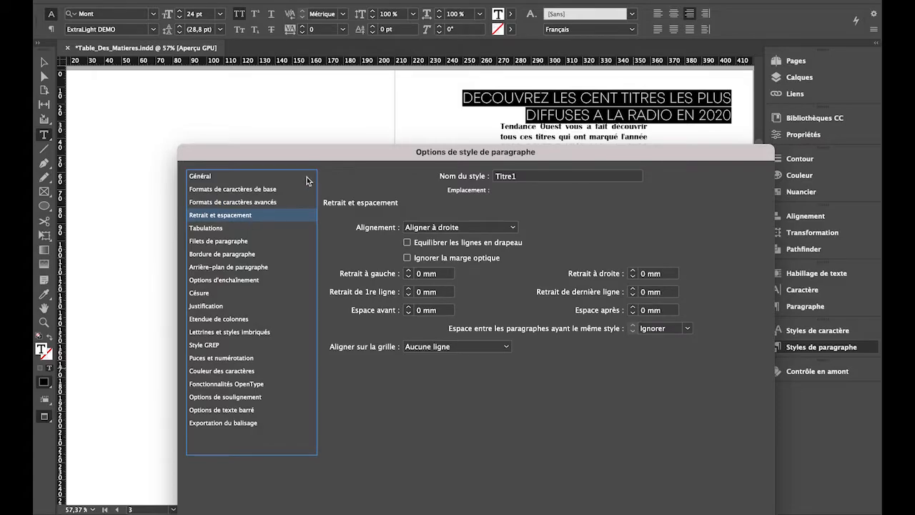
{"action": "left_click_drag", "start_coordinate": [320, 155], "coordinate": [232, 70]}
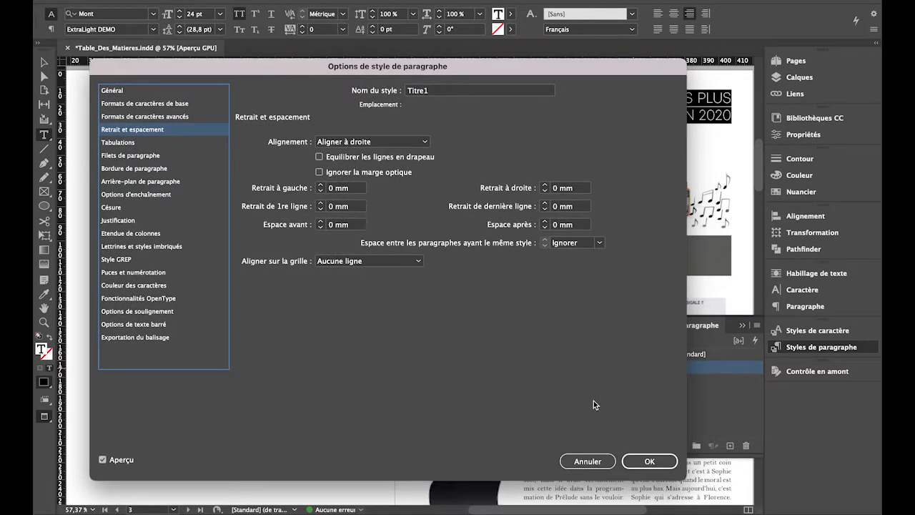
{"action": "left_click", "coordinate": [650, 462]}
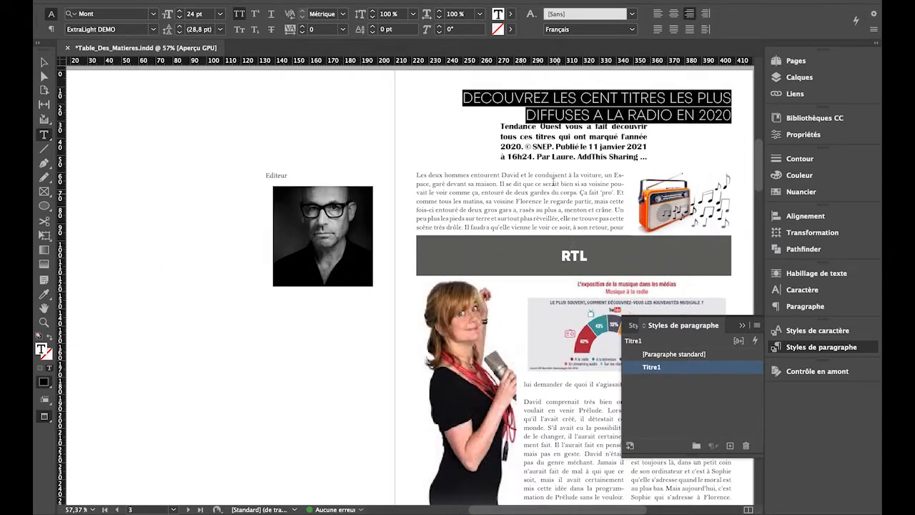
Step: Create a paragraph style named Chapo from the whole bold intro text under the article title
{"action": "left_click", "coordinate": [549, 146]}
{"action": "double_click", "coordinate": [549, 146]}
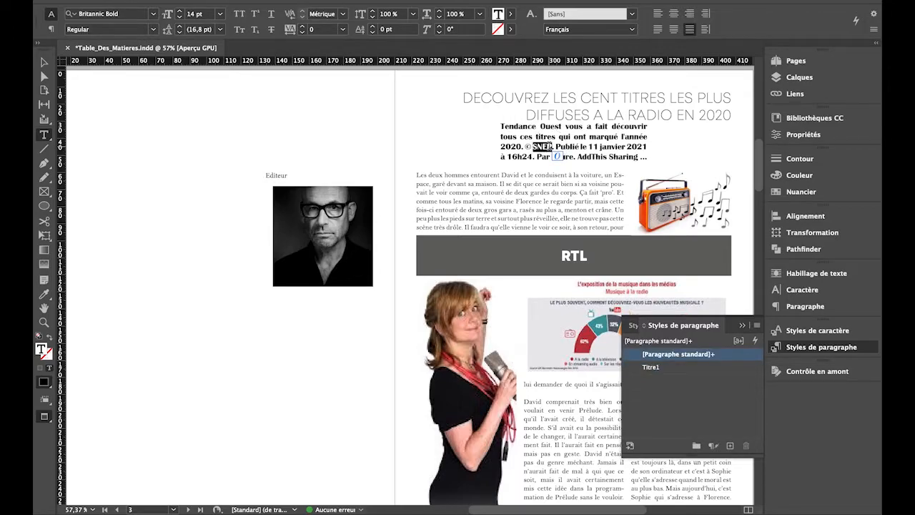
{"action": "key", "text": "super+a"}
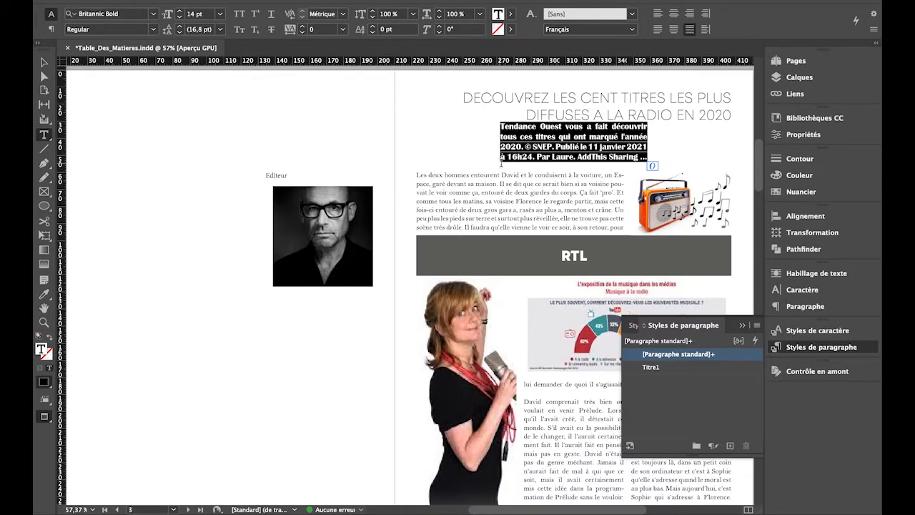
{"action": "left_click", "coordinate": [730, 446]}
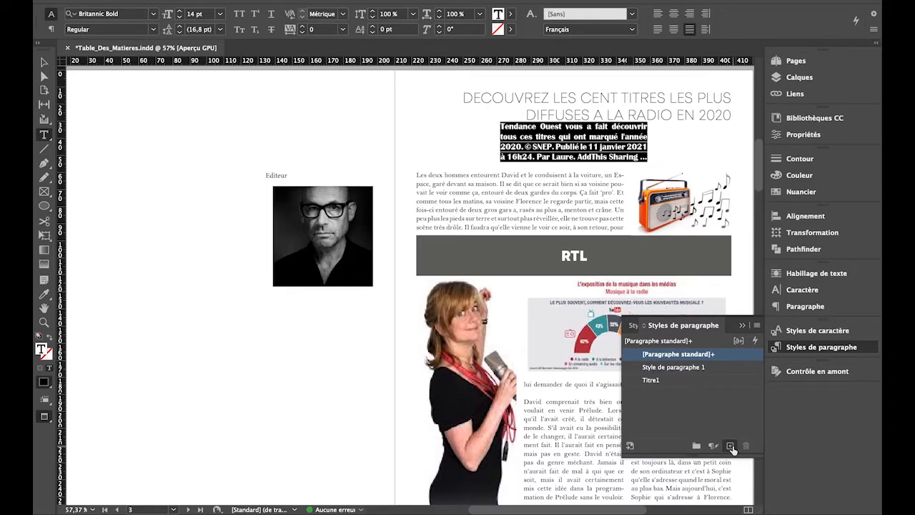
{"action": "double_click", "coordinate": [634, 368]}
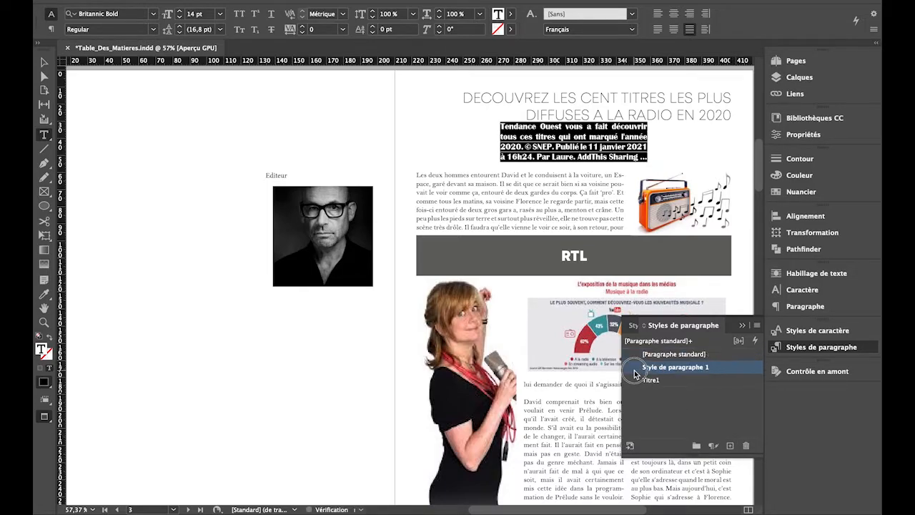
{"action": "type", "text": "C"}
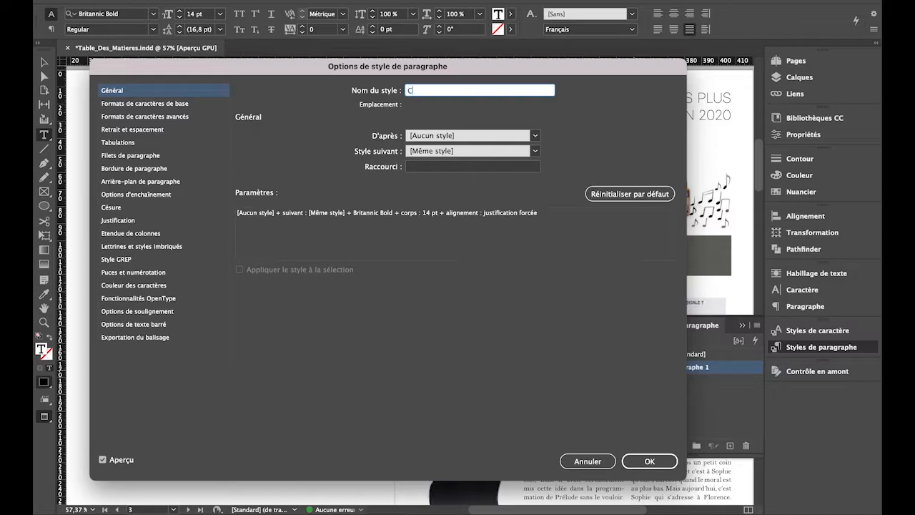
{"action": "type", "text": "hapo"}
{"action": "left_click", "coordinate": [173, 106]}
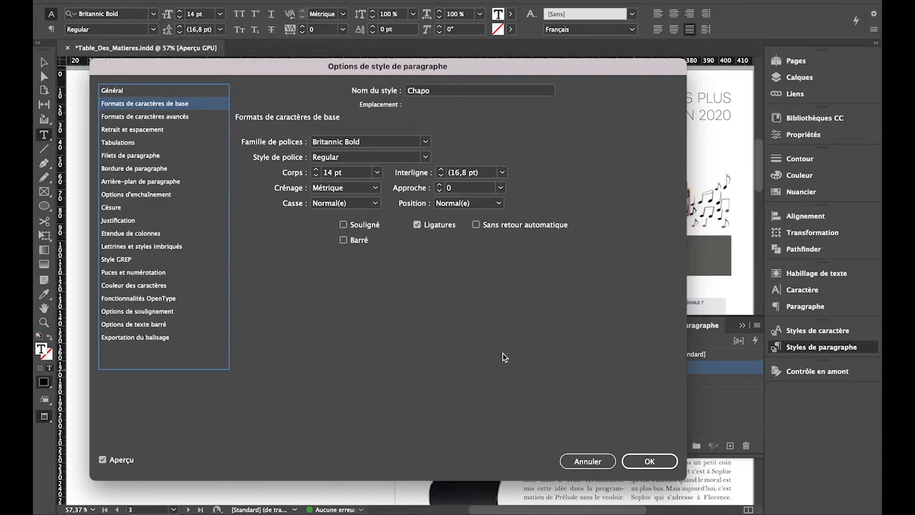
{"action": "left_click", "coordinate": [649, 462]}
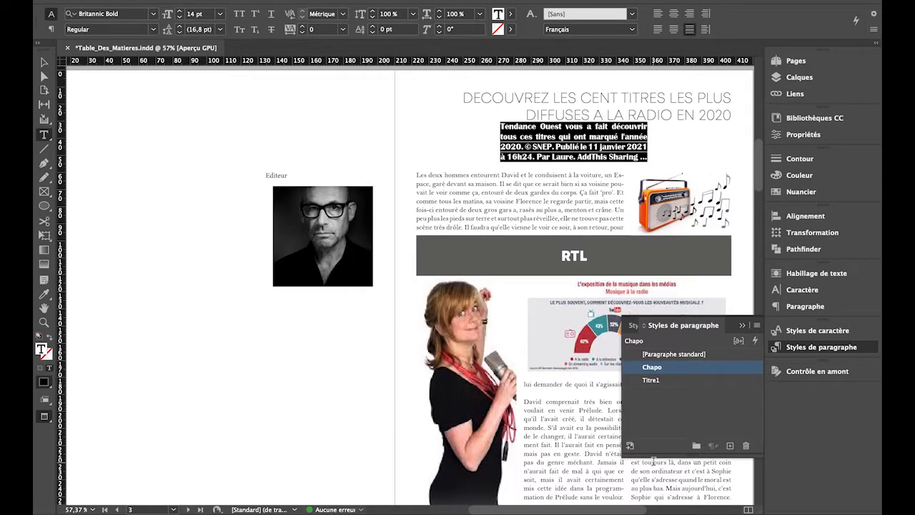
Step: Create a paragraph style named Titre2 from the white RTL heading in the grey band
{"action": "double_click", "coordinate": [572, 255]}
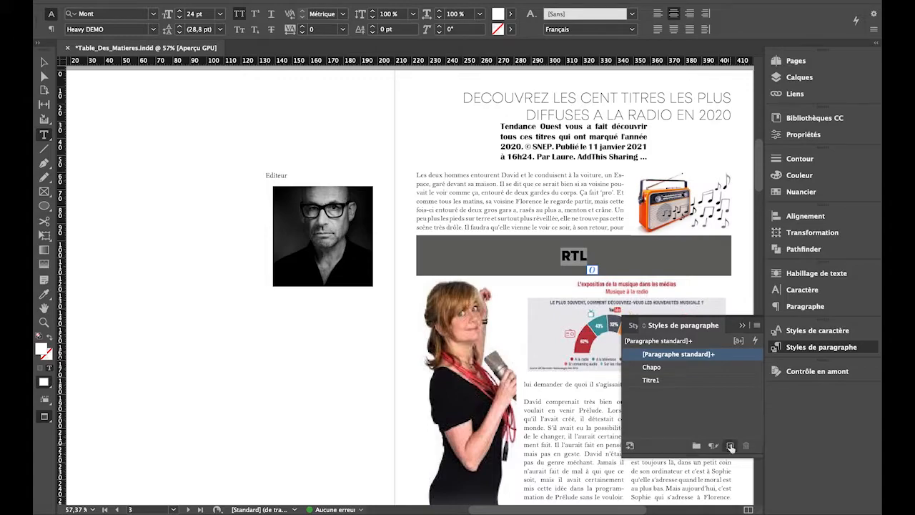
{"action": "left_click", "coordinate": [730, 446]}
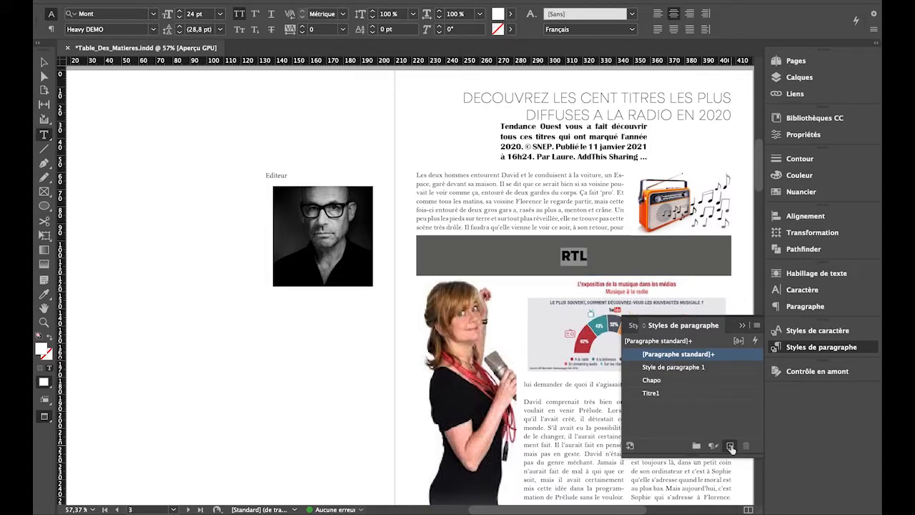
{"action": "double_click", "coordinate": [628, 367]}
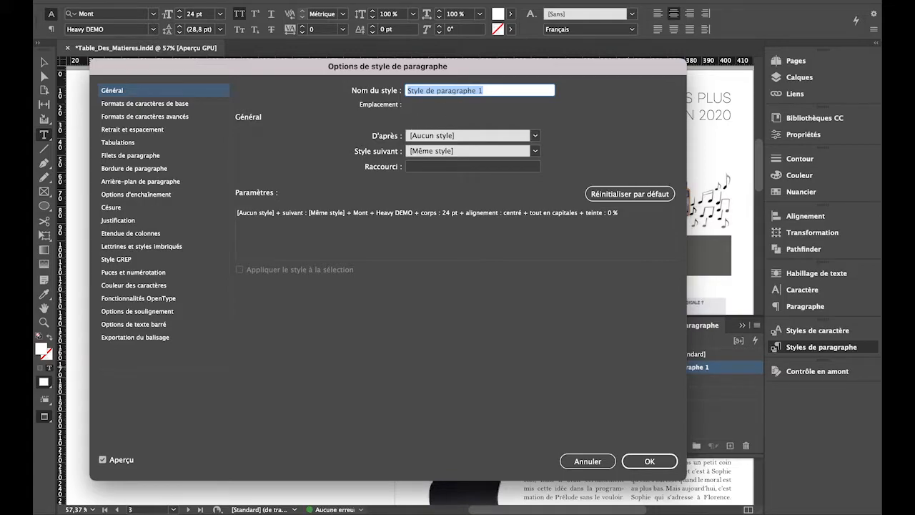
{"action": "type", "text": "Titre"}
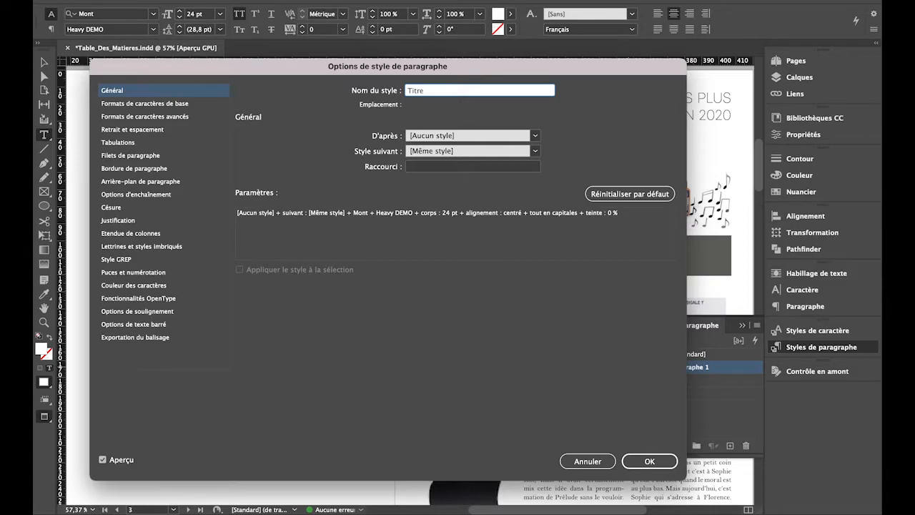
{"action": "type", "text": "2"}
{"action": "left_click", "coordinate": [650, 459]}
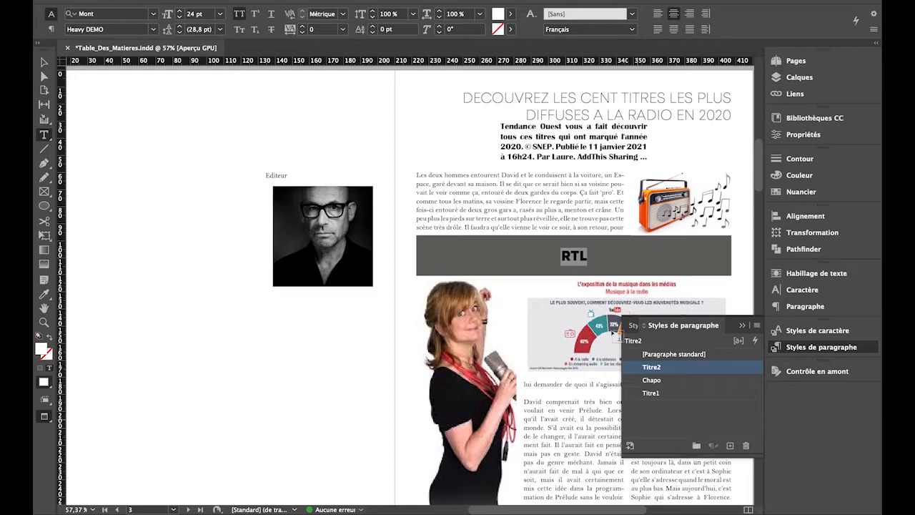
Step: Deselect the page objects and reorder the custom paragraph styles as Chapo, Titre1, Titre2
{"action": "left_click", "coordinate": [44, 62]}
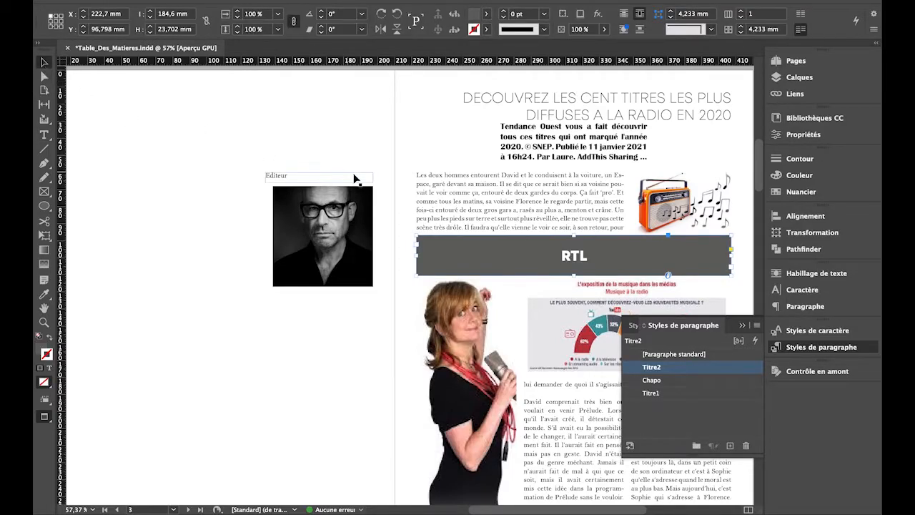
{"action": "left_click", "coordinate": [419, 135]}
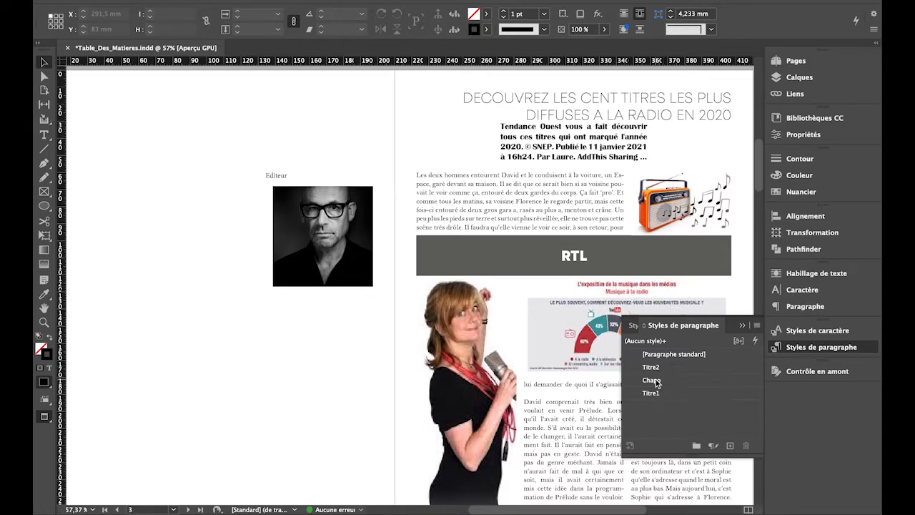
{"action": "left_click", "coordinate": [629, 380]}
{"action": "left_click_drag", "start_coordinate": [629, 380], "coordinate": [633, 399]}
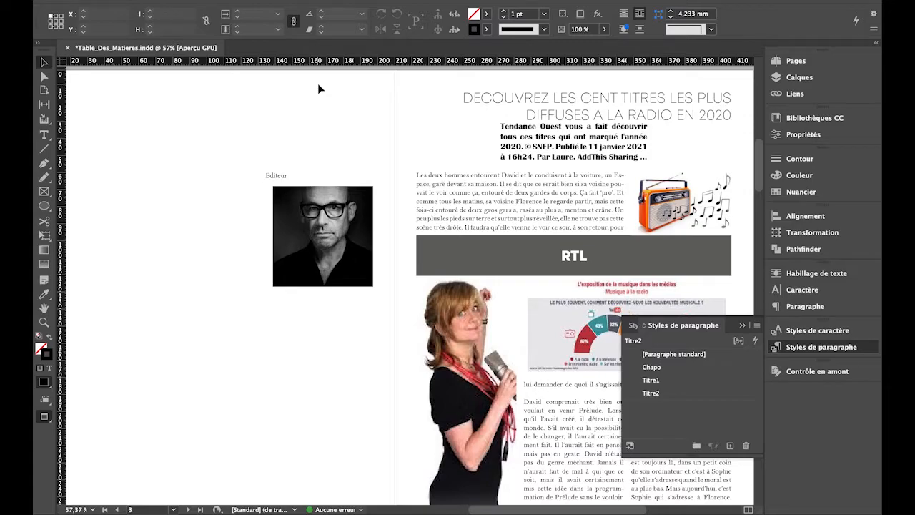
Step: Create a paragraph style named TM-Niv1 based on [Aucun style]
{"action": "left_click", "coordinate": [730, 445]}
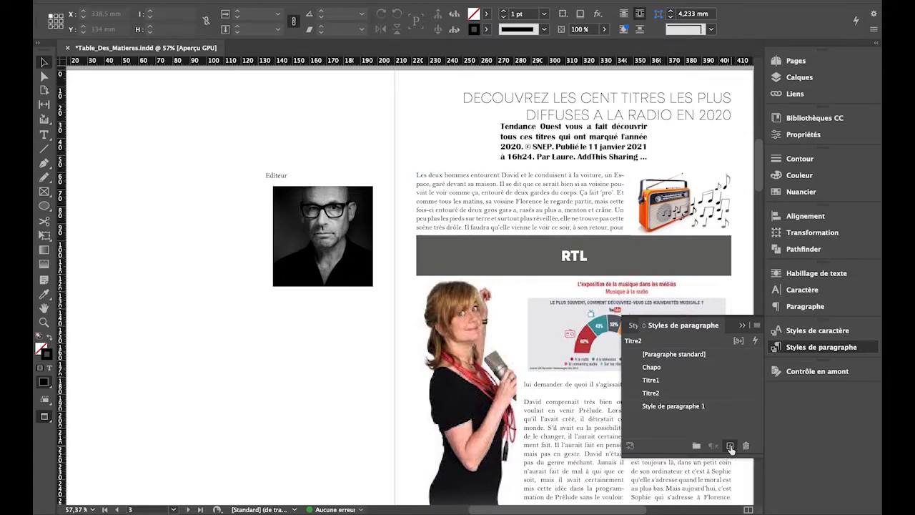
{"action": "double_click", "coordinate": [635, 406]}
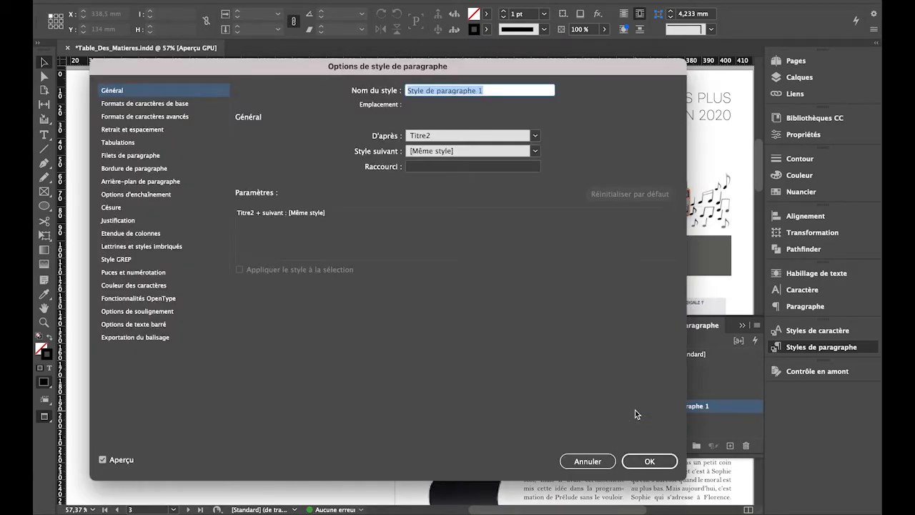
{"action": "type", "text": "TM-Niv1"}
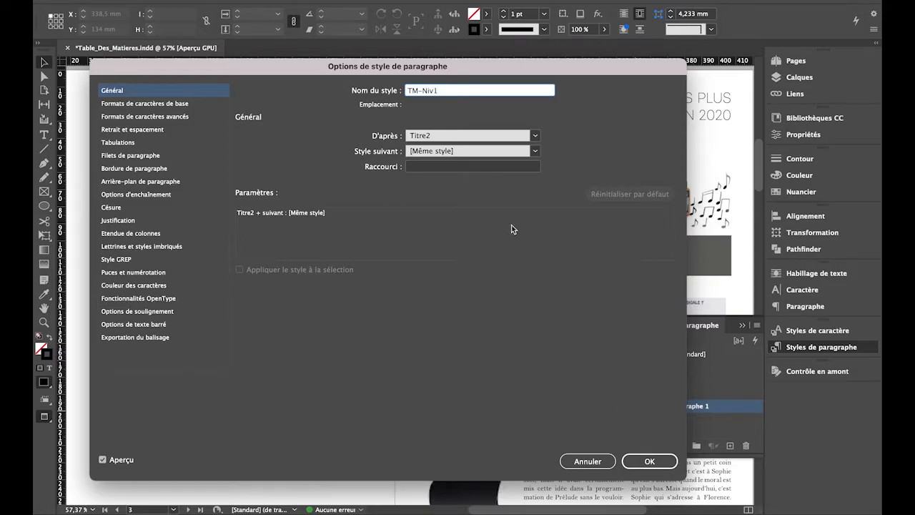
{"action": "left_click", "coordinate": [537, 139]}
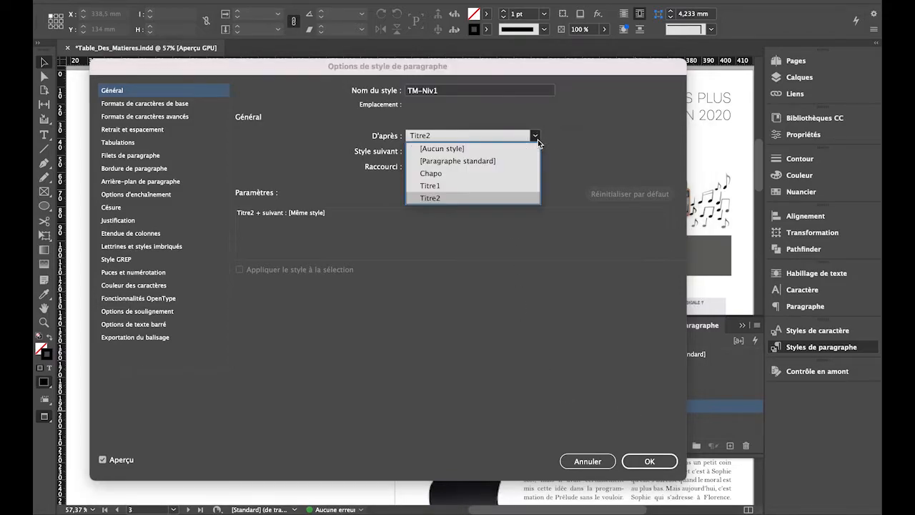
{"action": "left_click", "coordinate": [490, 150]}
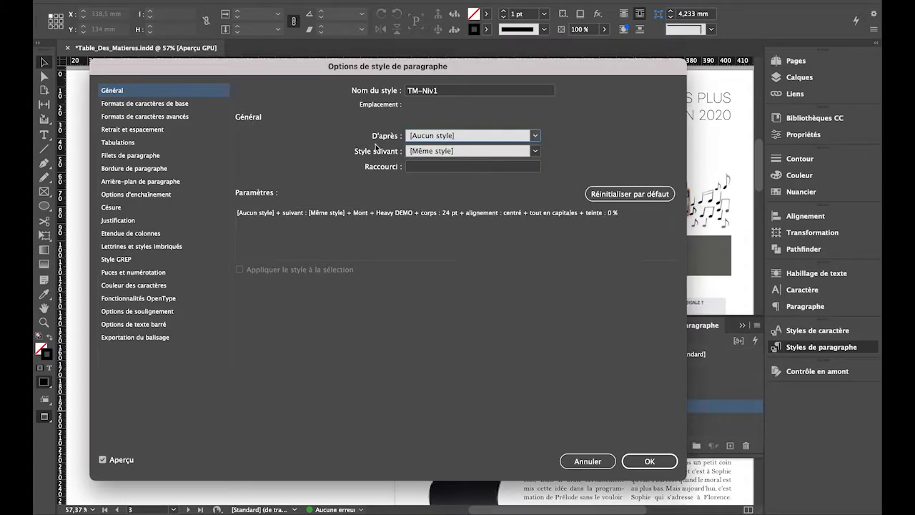
Step: Set TM-Niv1's basic character formats to Arial Narrow at 14 pt
{"action": "left_click", "coordinate": [157, 105]}
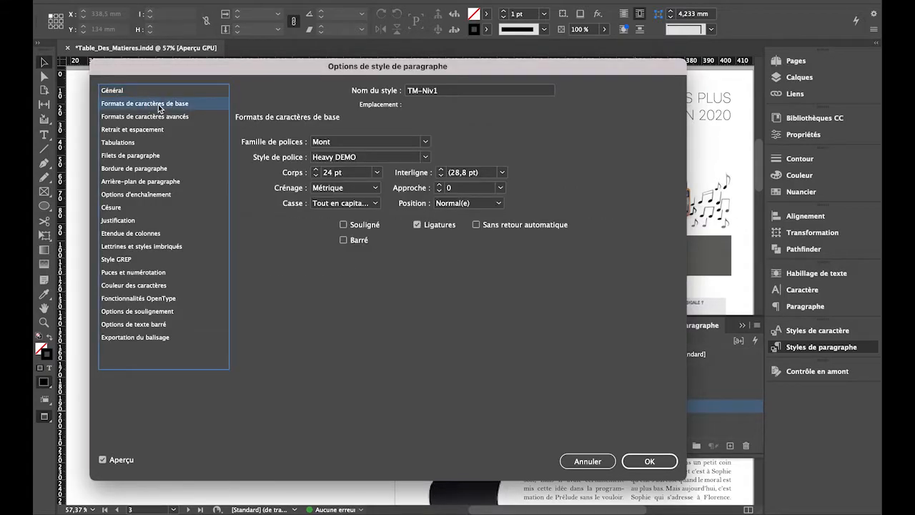
{"action": "left_click", "coordinate": [360, 144]}
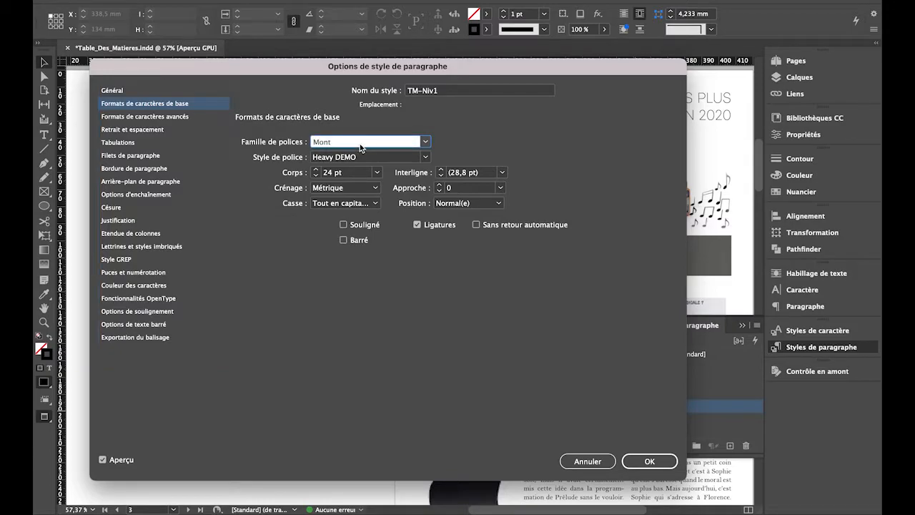
{"action": "type", "text": "Arial"}
{"action": "key", "text": "Tab"}
{"action": "key", "text": "Tab"}
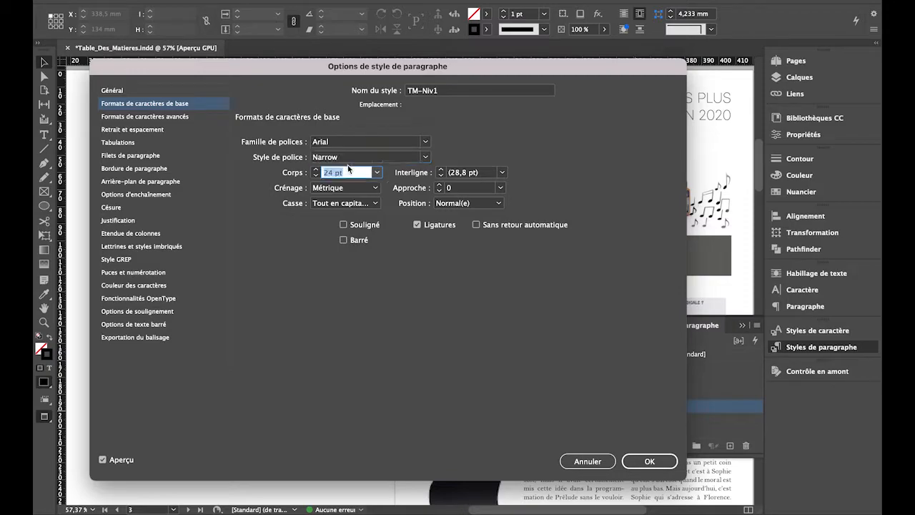
{"action": "left_click", "coordinate": [377, 172]}
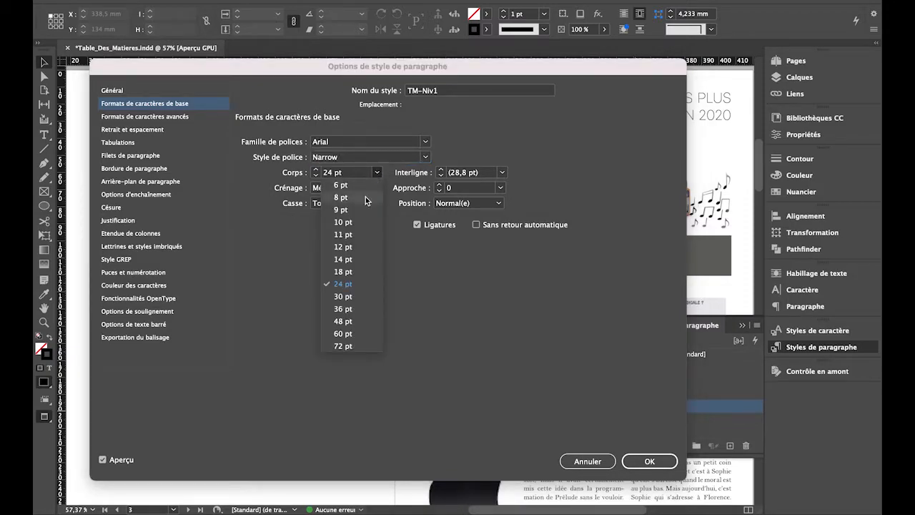
{"action": "left_click", "coordinate": [345, 259]}
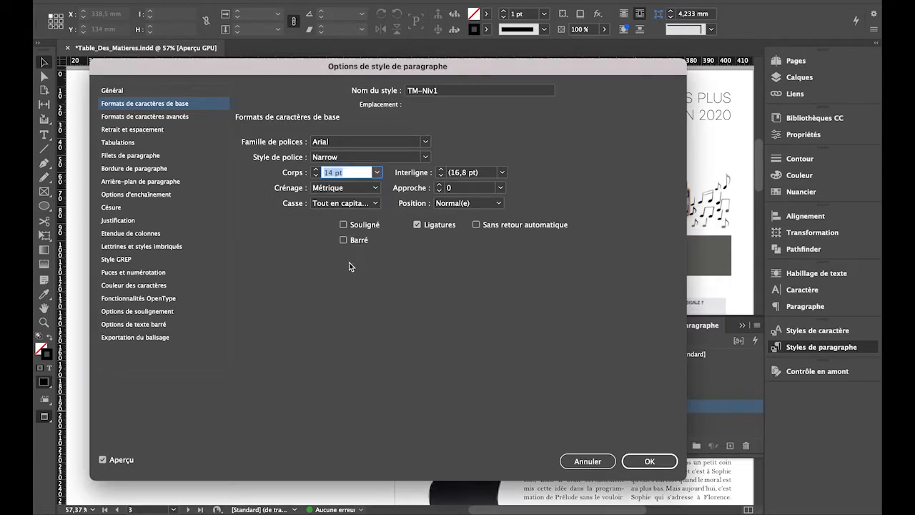
{"action": "key", "text": "Tab"}
{"action": "key", "text": "Tab"}
{"action": "key", "text": "Tab"}
{"action": "key", "text": "Tab"}
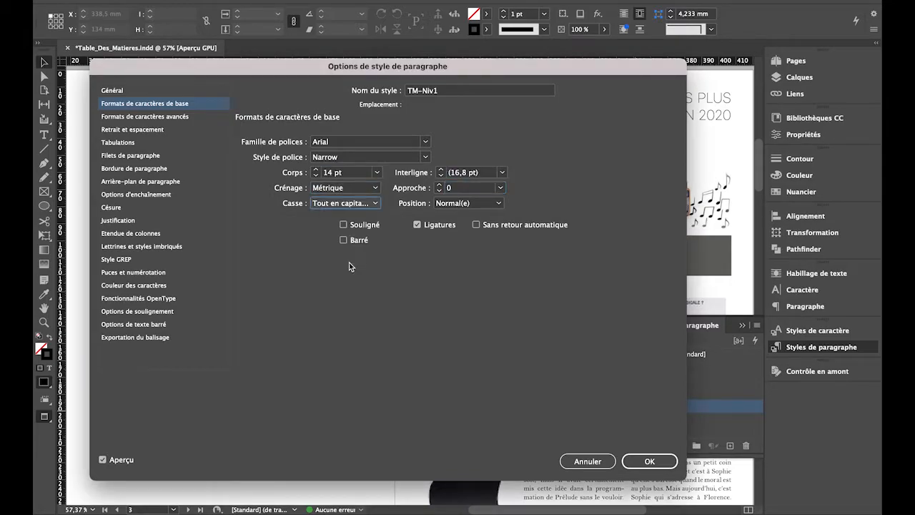
{"action": "key", "text": "Tab"}
Step: In TM-Niv1's character colour settings, add a new CMYK process swatch C=0 M=0 J=0 N=100
{"action": "left_click", "coordinate": [163, 117]}
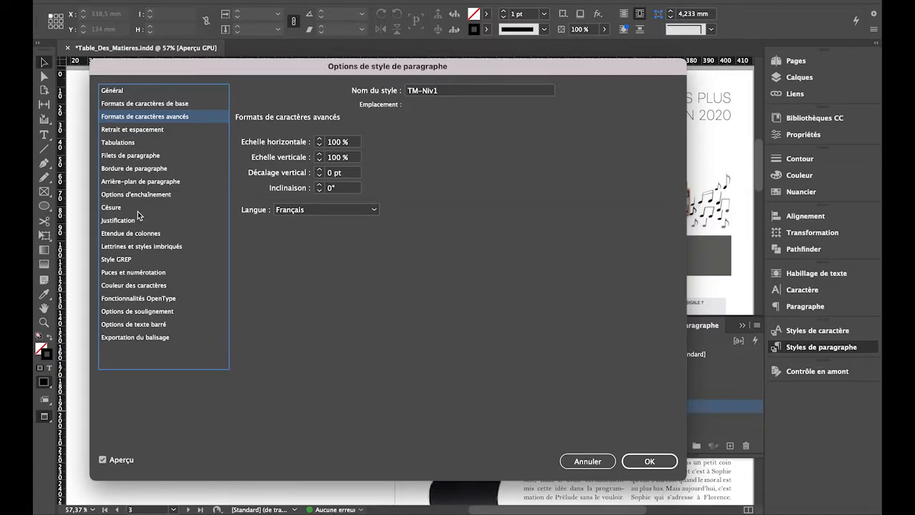
{"action": "left_click", "coordinate": [135, 286]}
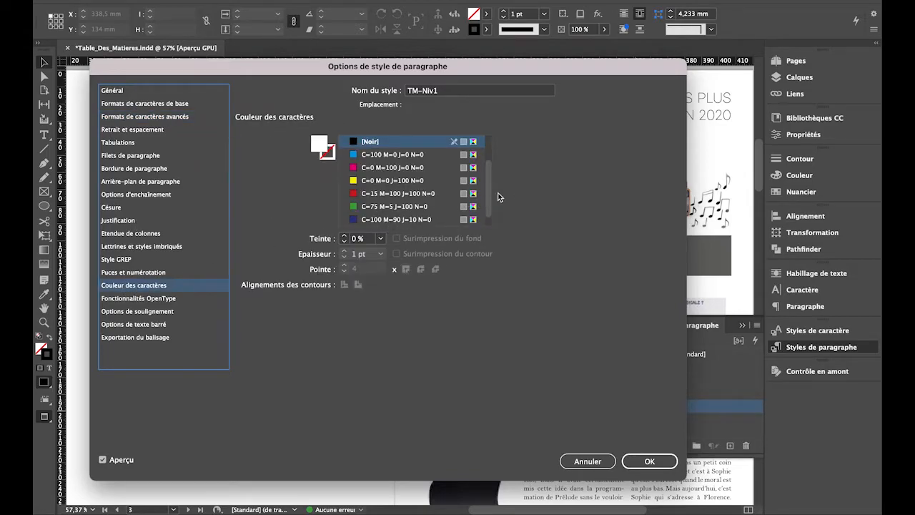
{"action": "left_click_drag", "start_coordinate": [490, 197], "coordinate": [490, 205]}
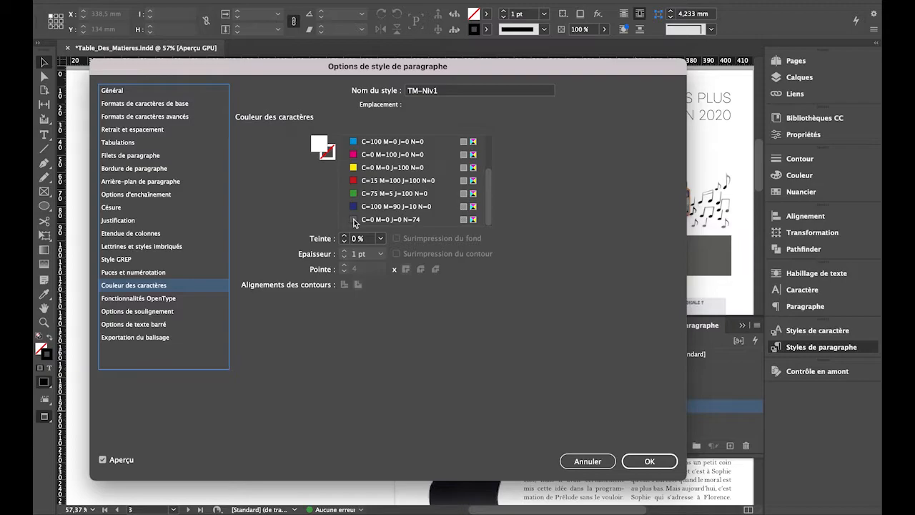
{"action": "left_click", "coordinate": [354, 222]}
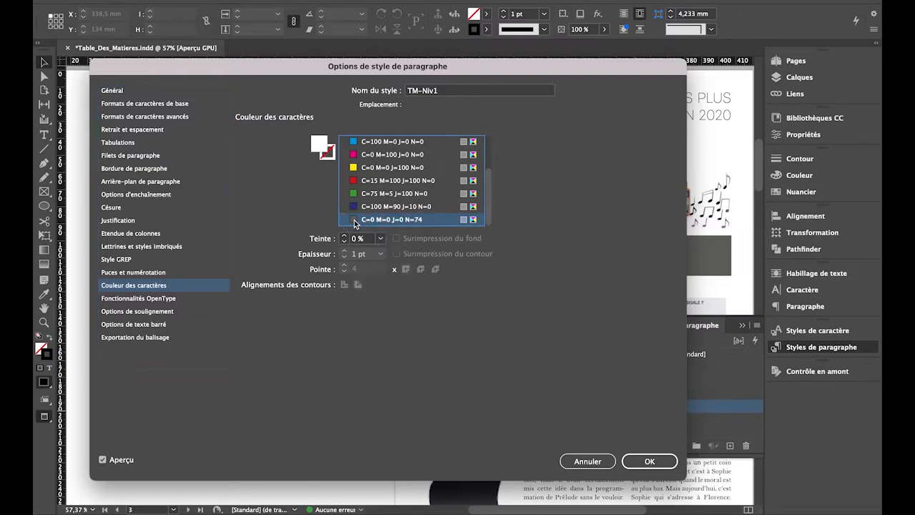
{"action": "double_click", "coordinate": [320, 150]}
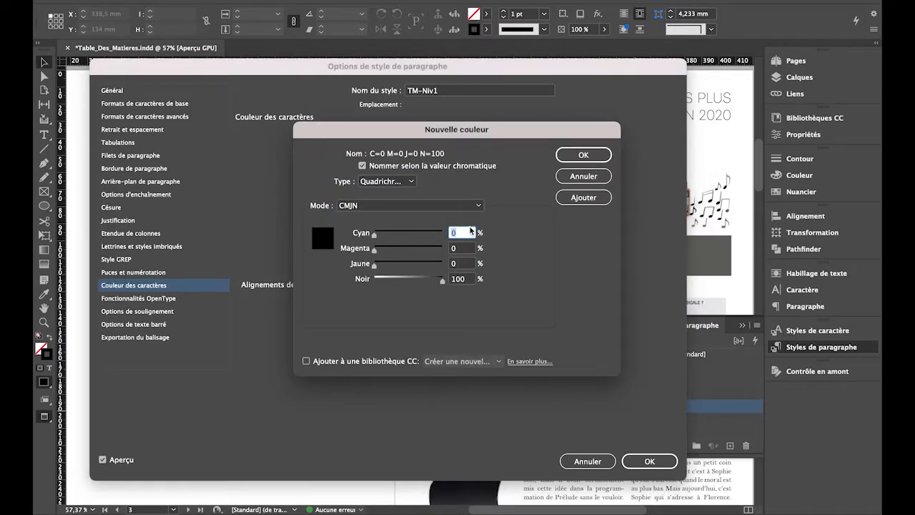
{"action": "left_click", "coordinate": [583, 155]}
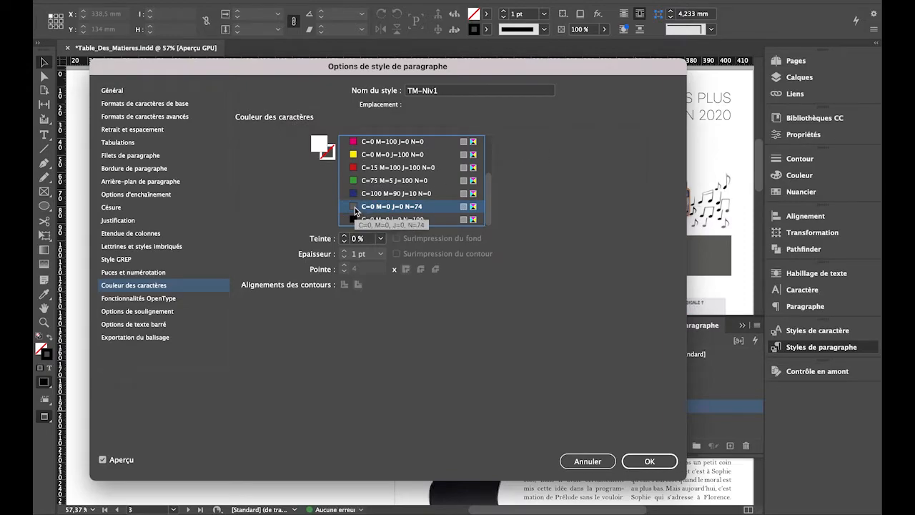
Step: Set TM-Niv1's character colour to the grey C=0 M=0 J=0 N=74 at 100 % tint and save the style
{"action": "left_click", "coordinate": [380, 239]}
{"action": "left_click", "coordinate": [372, 374]}
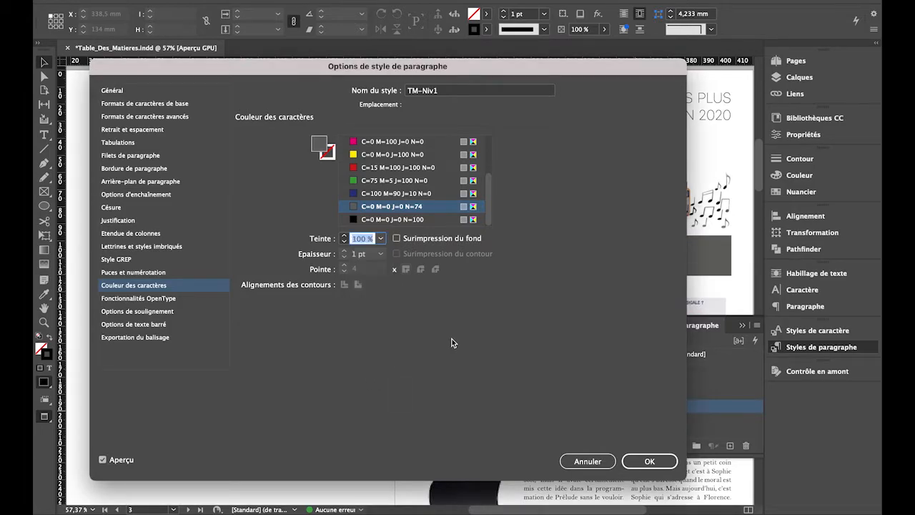
{"action": "left_click", "coordinate": [649, 461]}
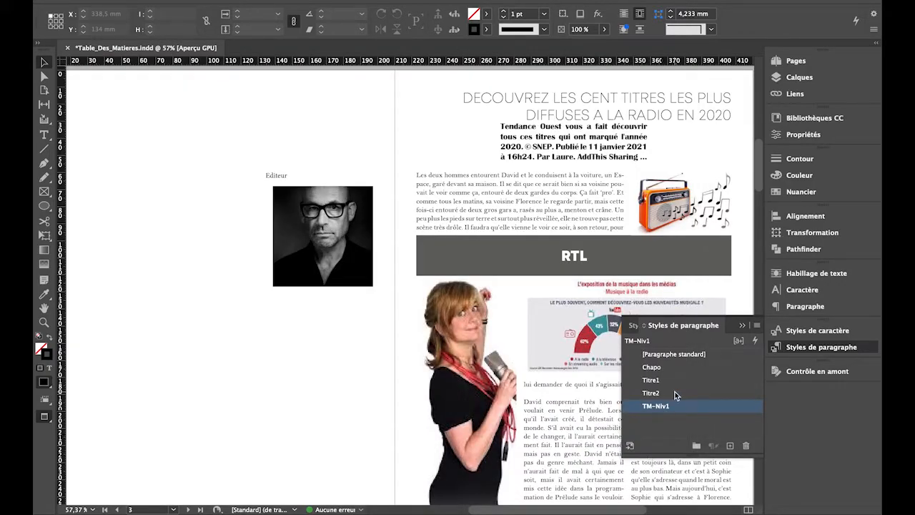
Step: Create a second table-of-contents paragraph style named TM-Niv2 based on [Aucun style]
{"action": "left_click", "coordinate": [729, 445]}
{"action": "left_click", "coordinate": [670, 419]}
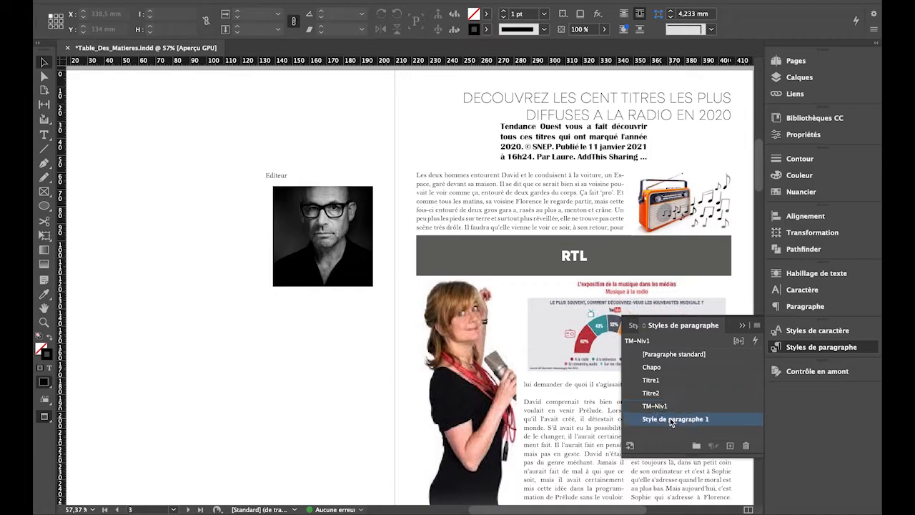
{"action": "double_click", "coordinate": [629, 419]}
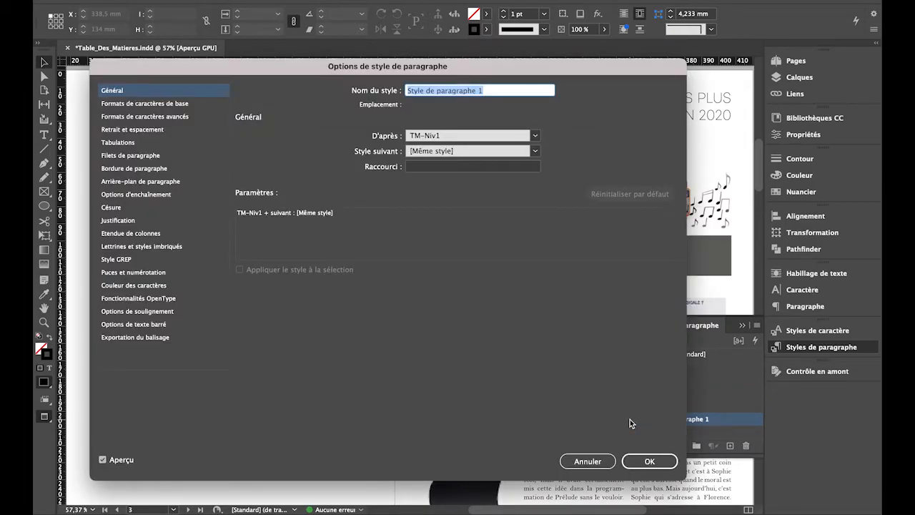
{"action": "type", "text": "TM-Niv"}
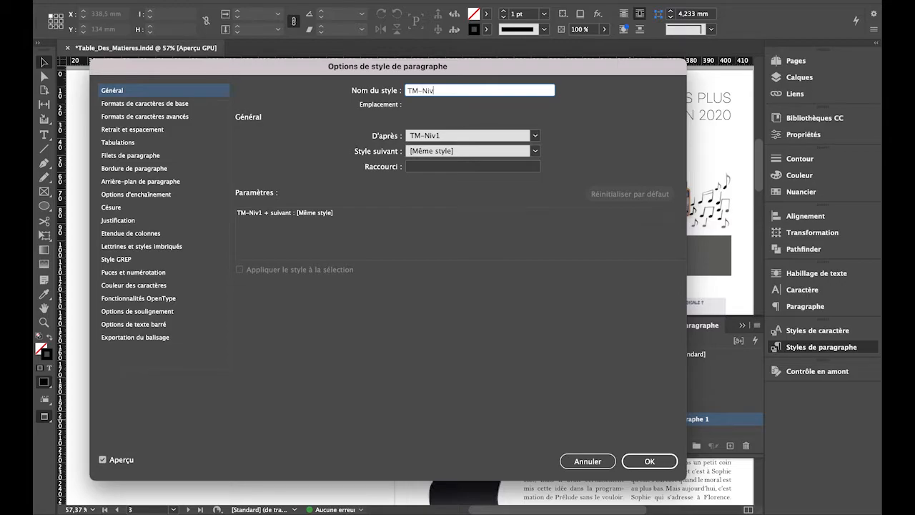
{"action": "type", "text": "2"}
{"action": "left_click", "coordinate": [535, 135]}
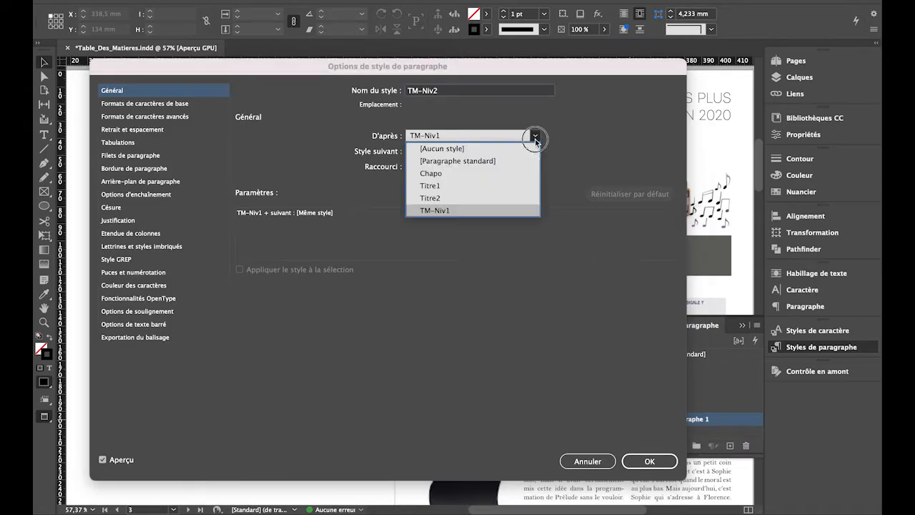
{"action": "left_click", "coordinate": [493, 147]}
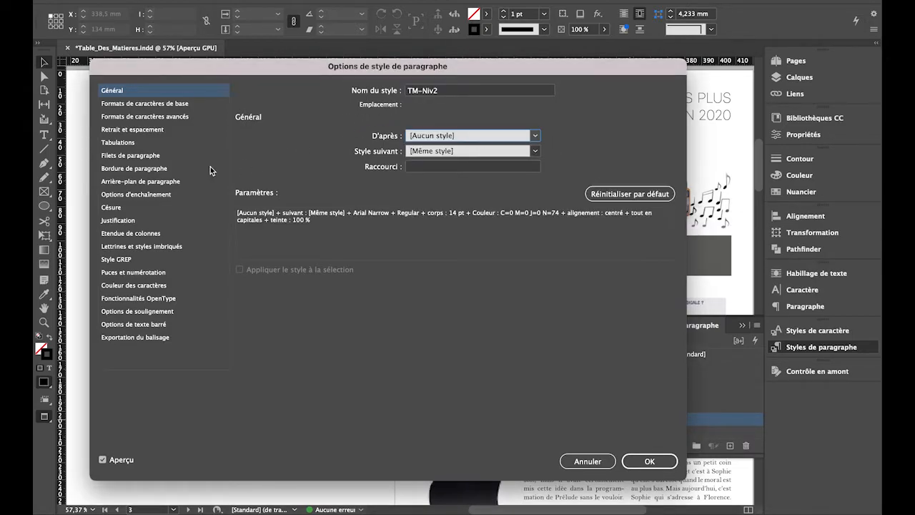
Step: Set TM-Niv2's font size to 12 pt, check its character colour, and save the style
{"action": "left_click", "coordinate": [178, 104]}
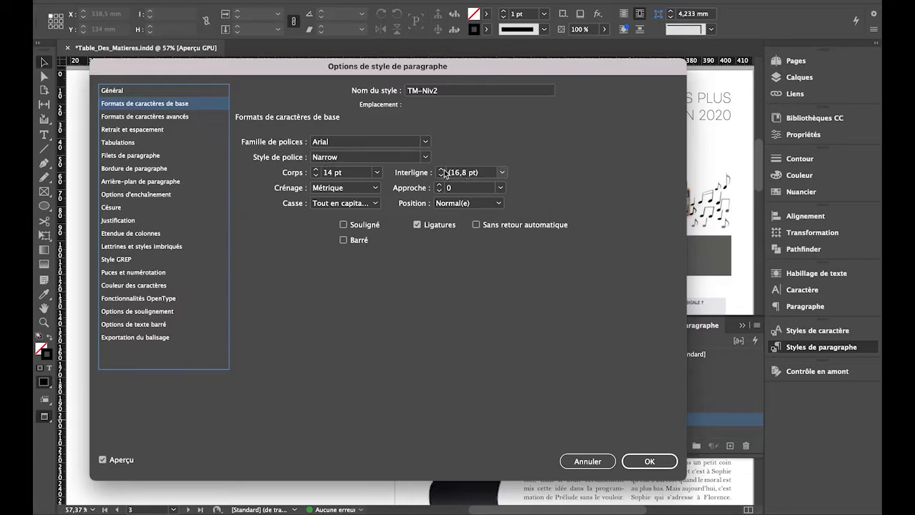
{"action": "left_click", "coordinate": [315, 175]}
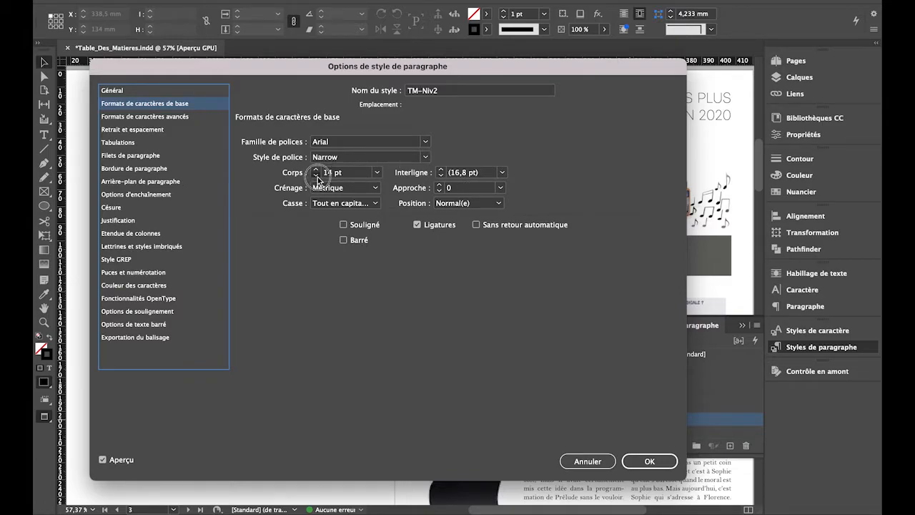
{"action": "left_click", "coordinate": [316, 175]}
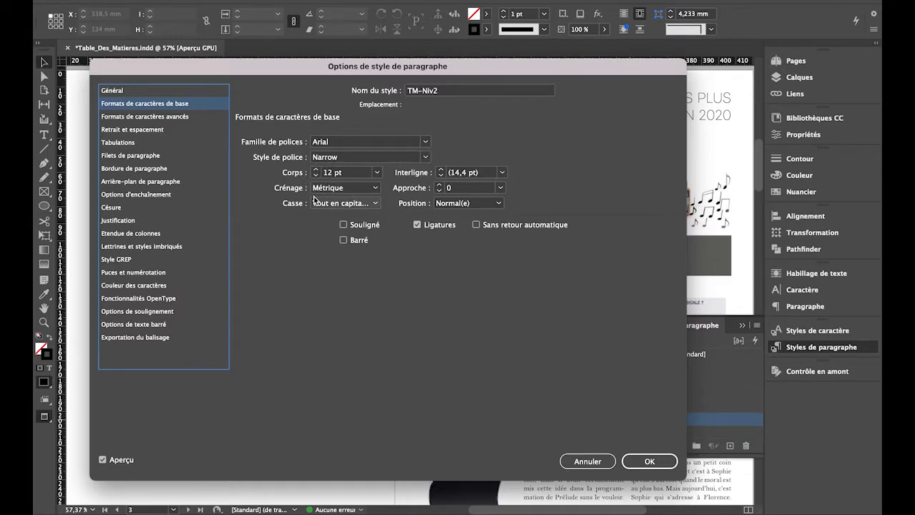
{"action": "left_click", "coordinate": [130, 286]}
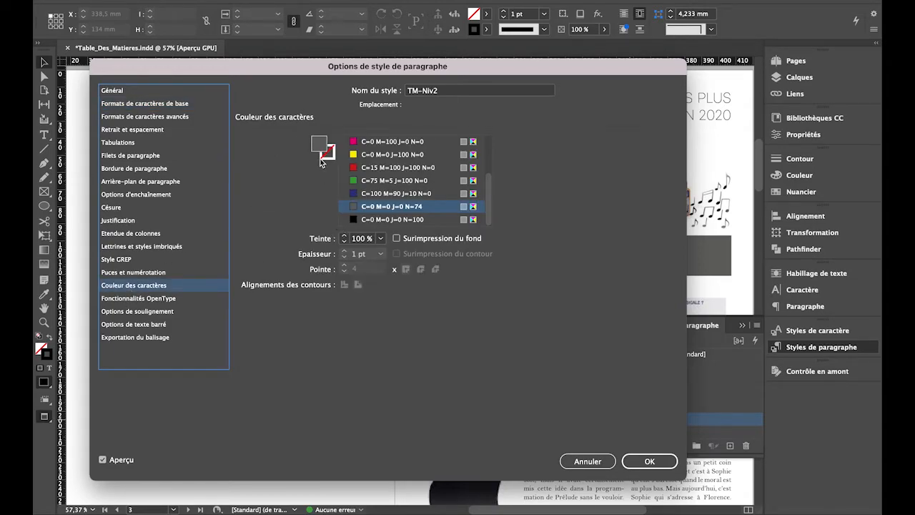
{"action": "left_click", "coordinate": [646, 462]}
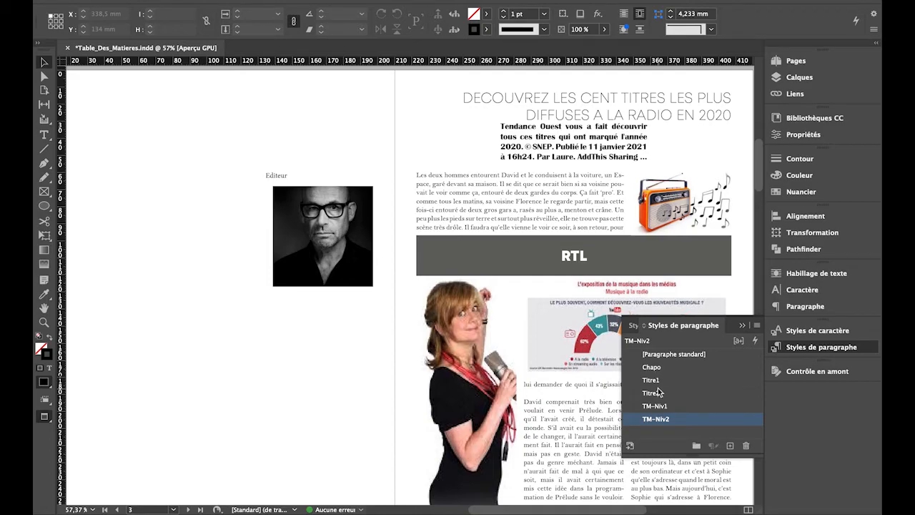
{"action": "left_click", "coordinate": [659, 381]}
{"action": "left_click", "coordinate": [660, 394]}
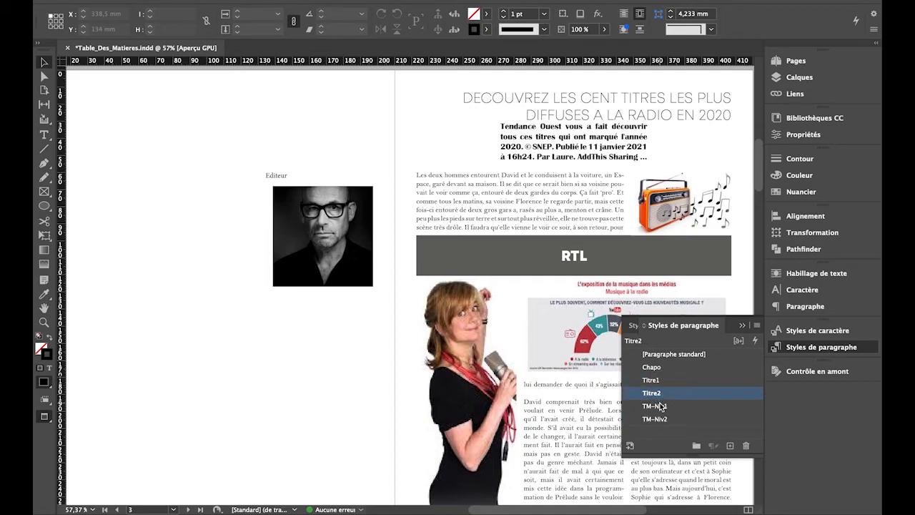
{"action": "left_click", "coordinate": [660, 406]}
{"action": "left_click", "coordinate": [660, 420]}
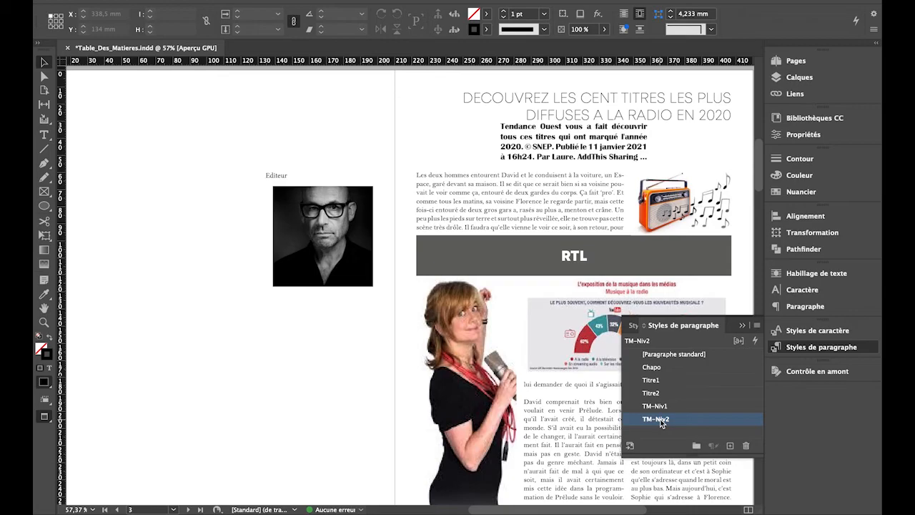